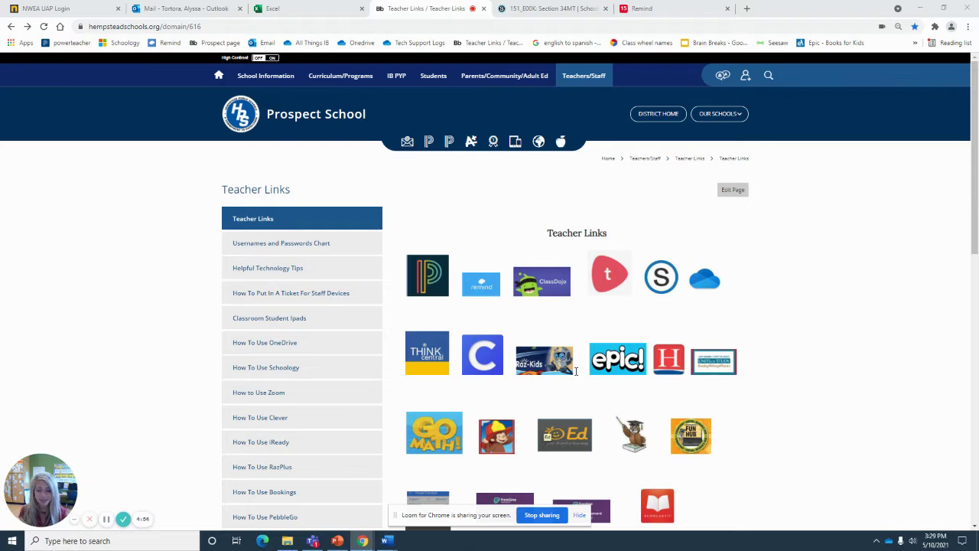
Step: Log in to NWEA MAP Growth with the teacher account's username and password
{"action": "scroll", "coordinate": [426, 349], "scroll_direction": "down", "scroll_amount": 3}
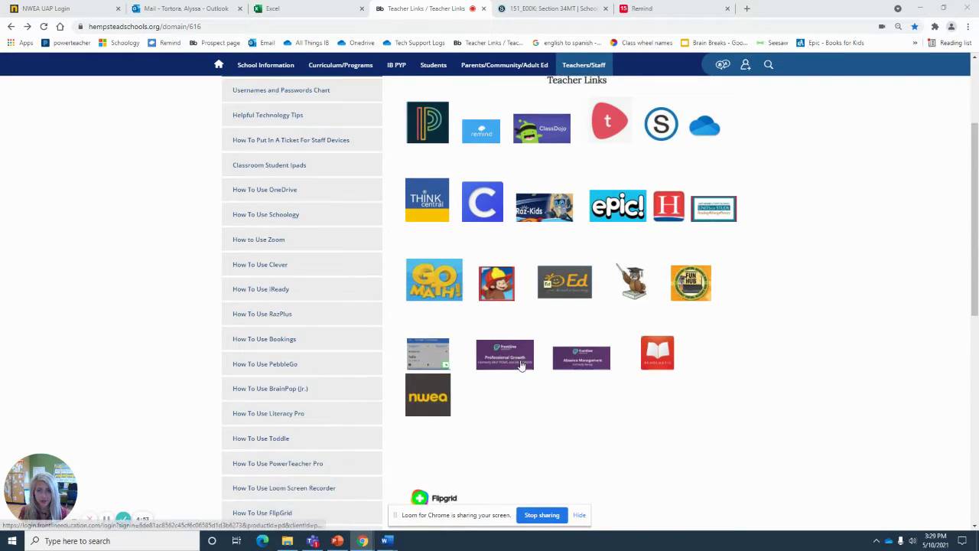
{"action": "scroll", "coordinate": [335, 216], "scroll_direction": "up", "scroll_amount": 3}
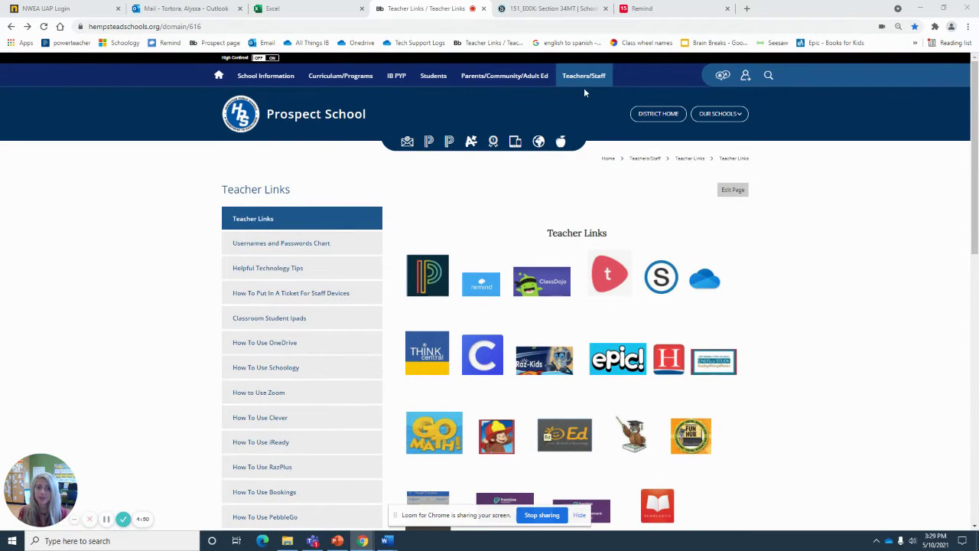
{"action": "scroll", "coordinate": [602, 230], "scroll_direction": "down", "scroll_amount": 2}
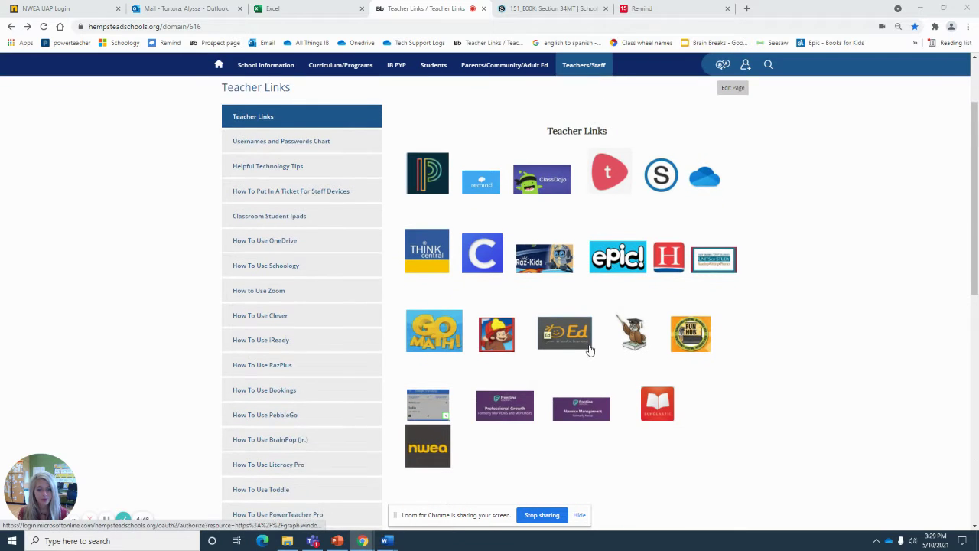
{"action": "scroll", "coordinate": [574, 336], "scroll_direction": "down", "scroll_amount": 2}
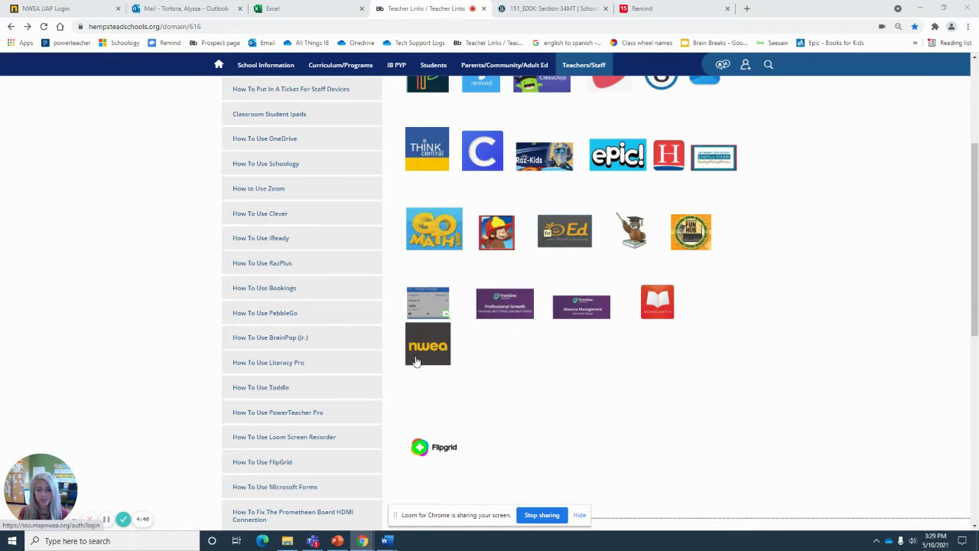
{"action": "left_click", "coordinate": [442, 349]}
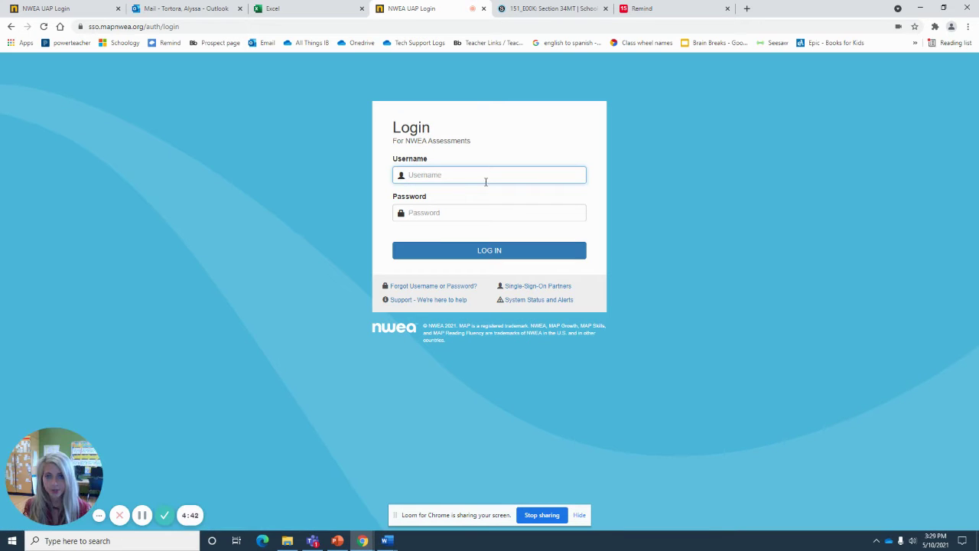
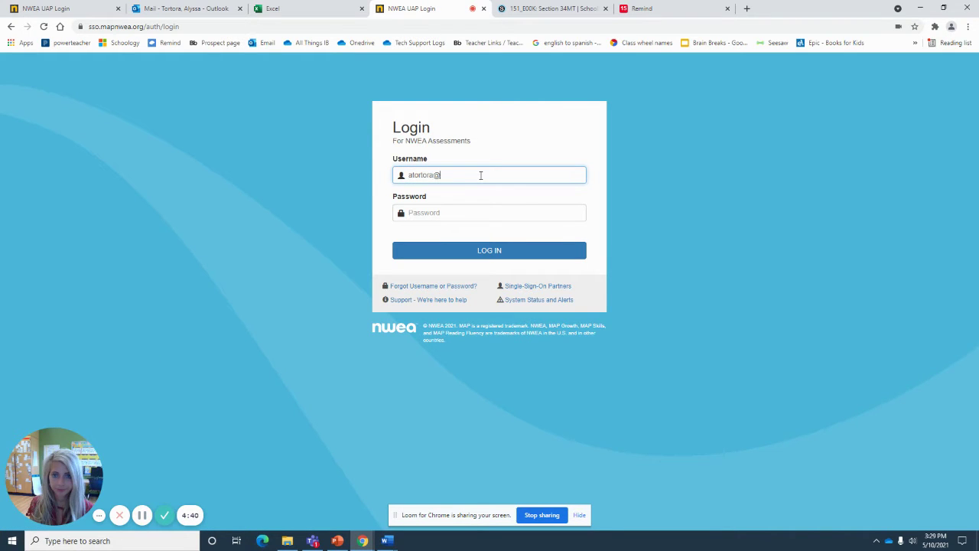
{"action": "left_click", "coordinate": [469, 213]}
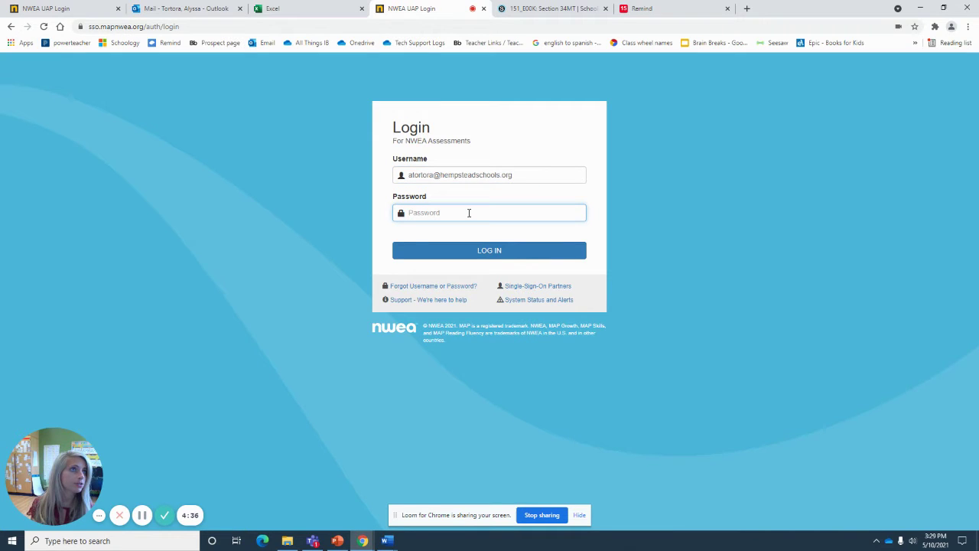
{"action": "type", "text": "***"}
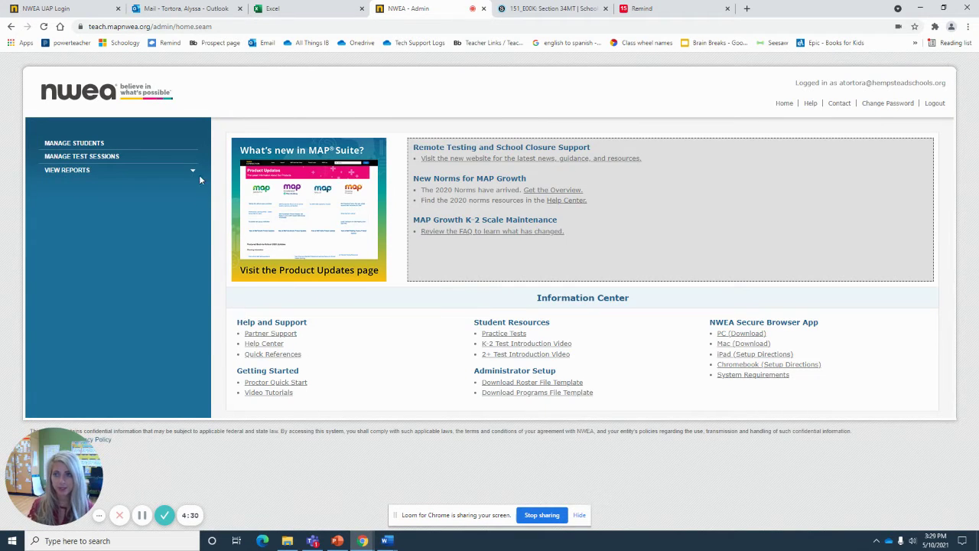
Step: Start a Test My Class session from Manage Test Sessions, opening session pecan4958's roster
{"action": "left_click", "coordinate": [98, 163]}
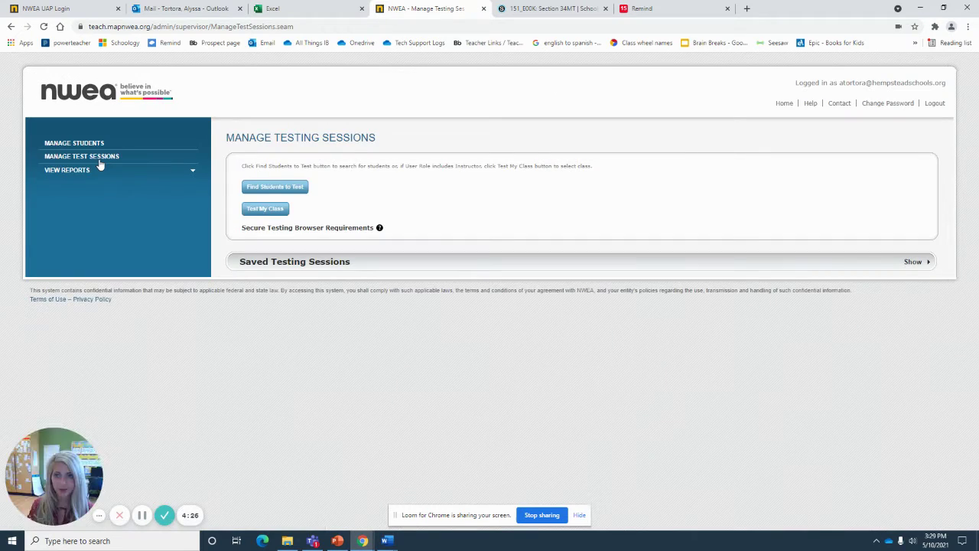
{"action": "left_click", "coordinate": [283, 214]}
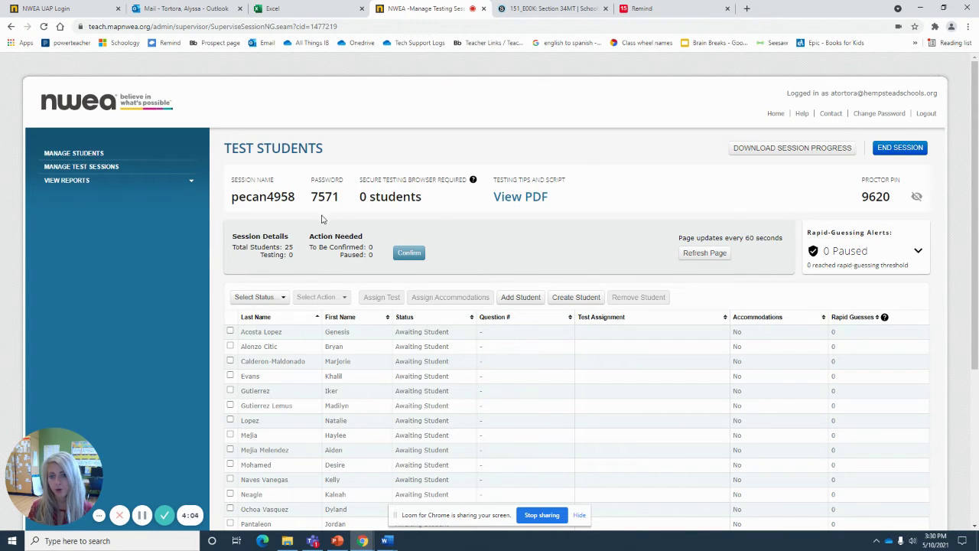
Step: Select all students in session pecan4958 and assign them Growth: Reading K-2 NY 2017
{"action": "left_click", "coordinate": [264, 298]}
{"action": "left_click", "coordinate": [264, 316]}
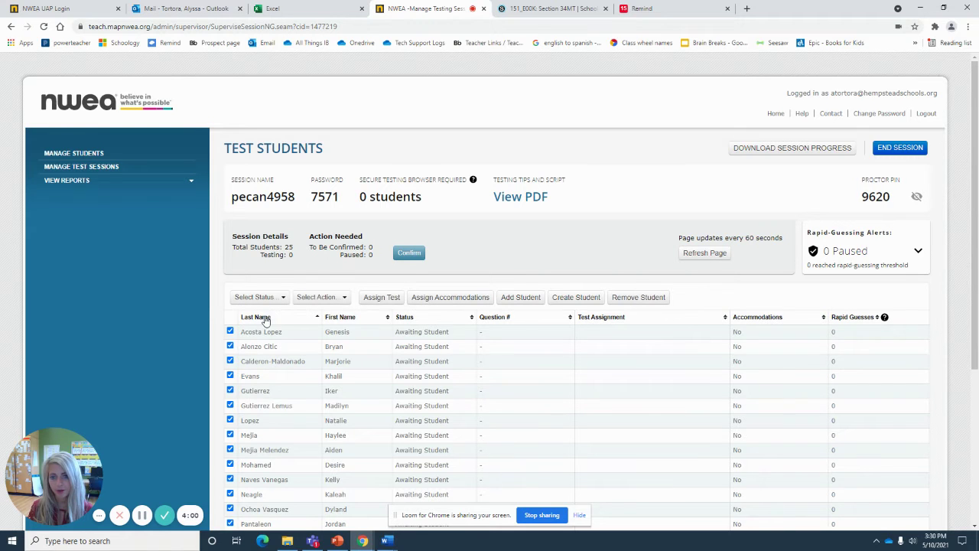
{"action": "left_click", "coordinate": [377, 300]}
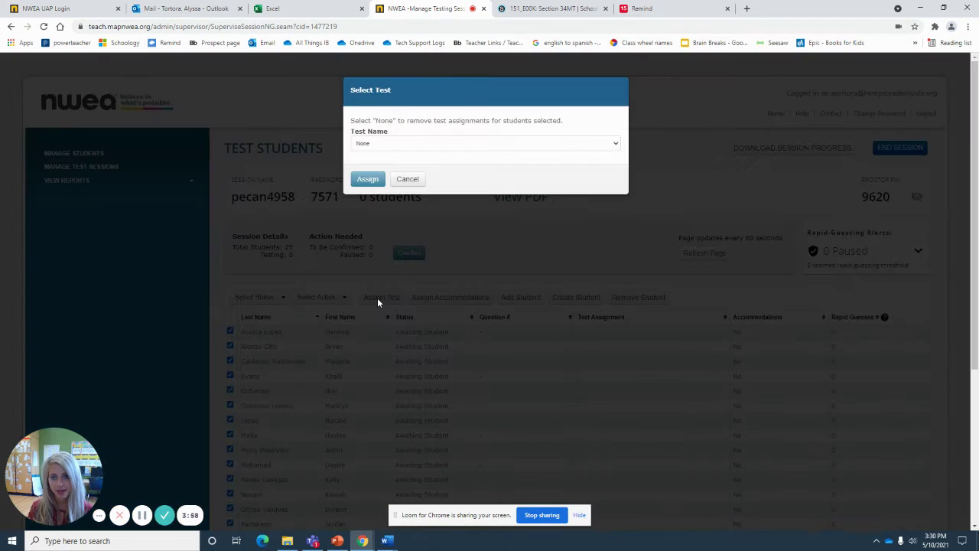
{"action": "left_click", "coordinate": [461, 143]}
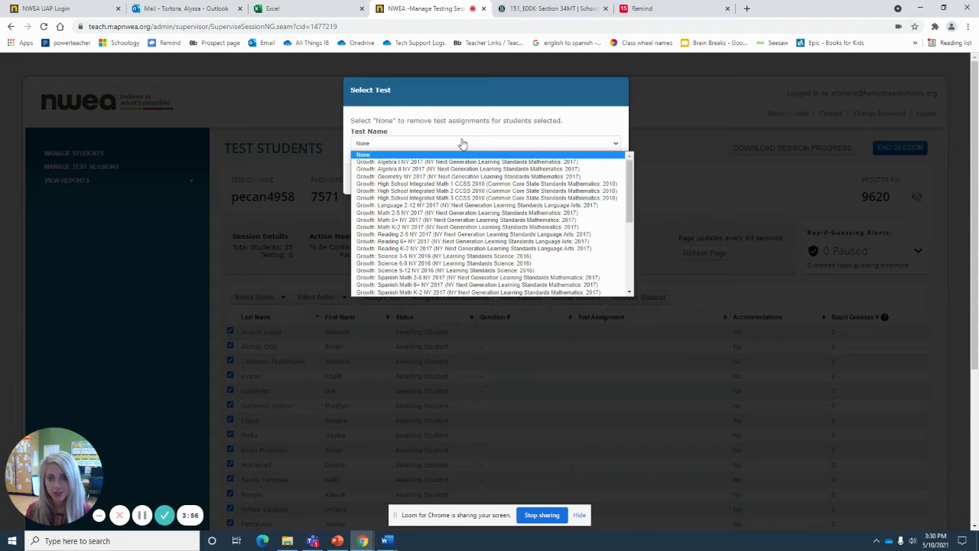
{"action": "left_click", "coordinate": [454, 249]}
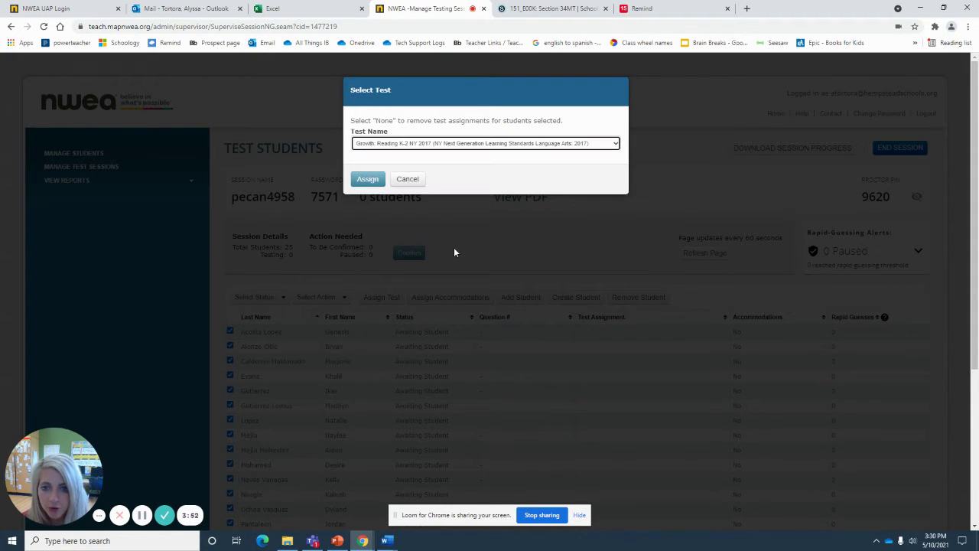
{"action": "left_click", "coordinate": [372, 184]}
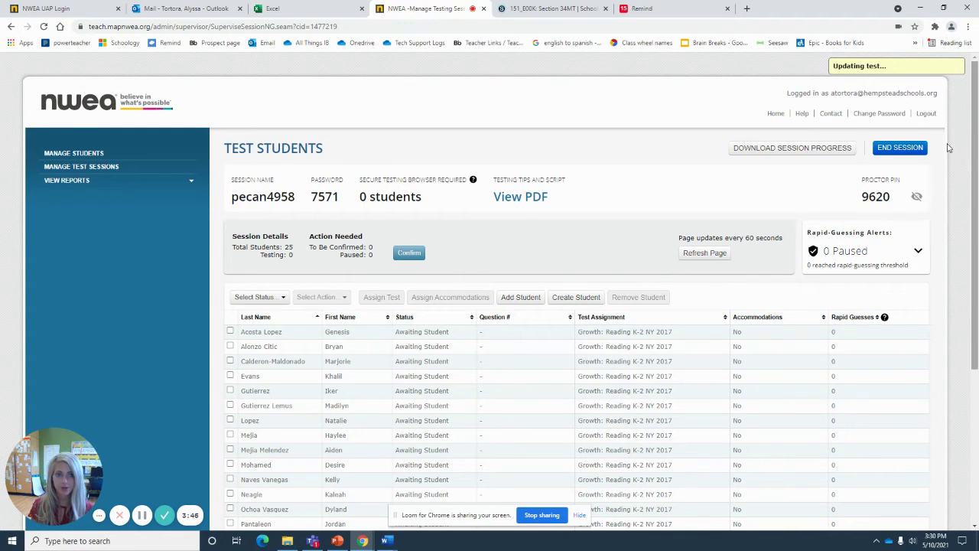
Step: End session pecan4958, rename it ReadingT, and save and exit
{"action": "left_click", "coordinate": [900, 148]}
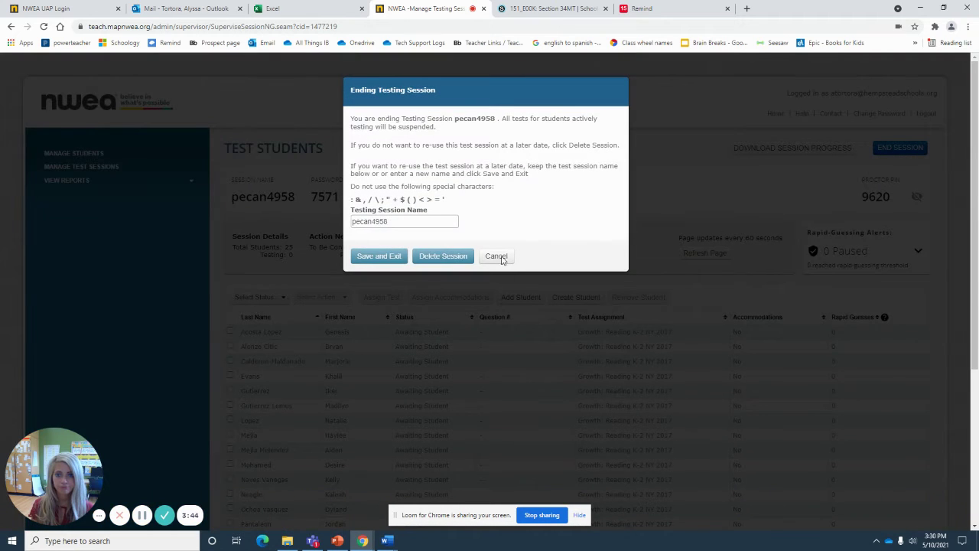
{"action": "left_click_drag", "start_coordinate": [390, 220], "coordinate": [354, 219]}
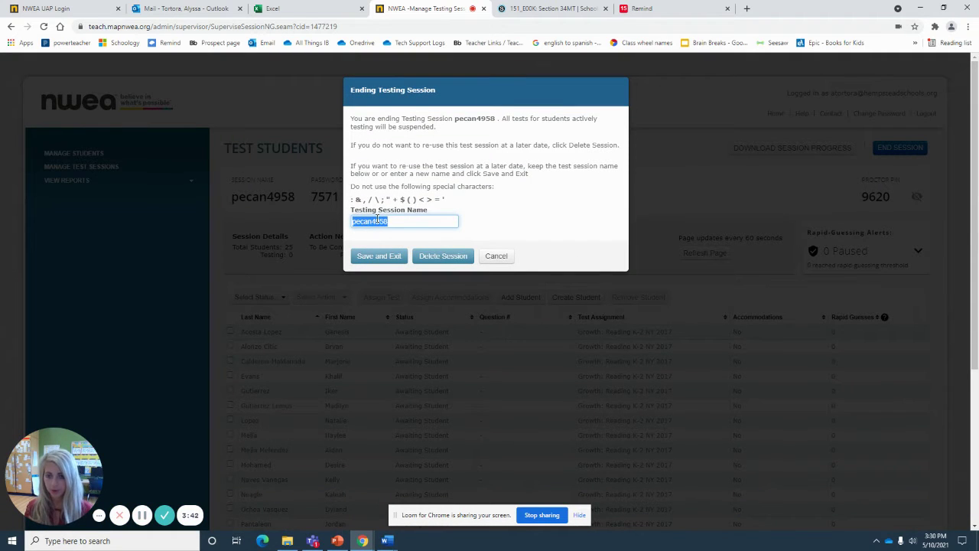
{"action": "type", "text": "ReadingT"}
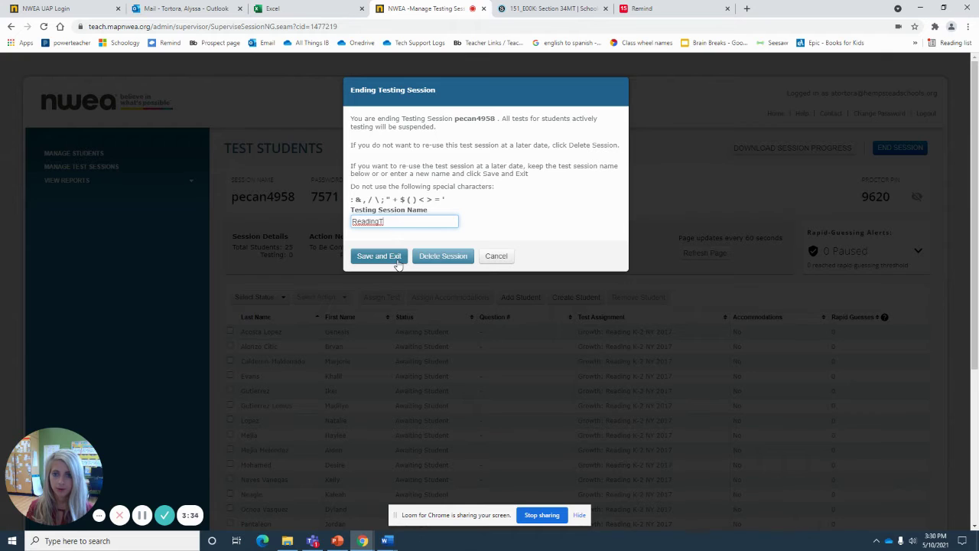
{"action": "left_click", "coordinate": [396, 260]}
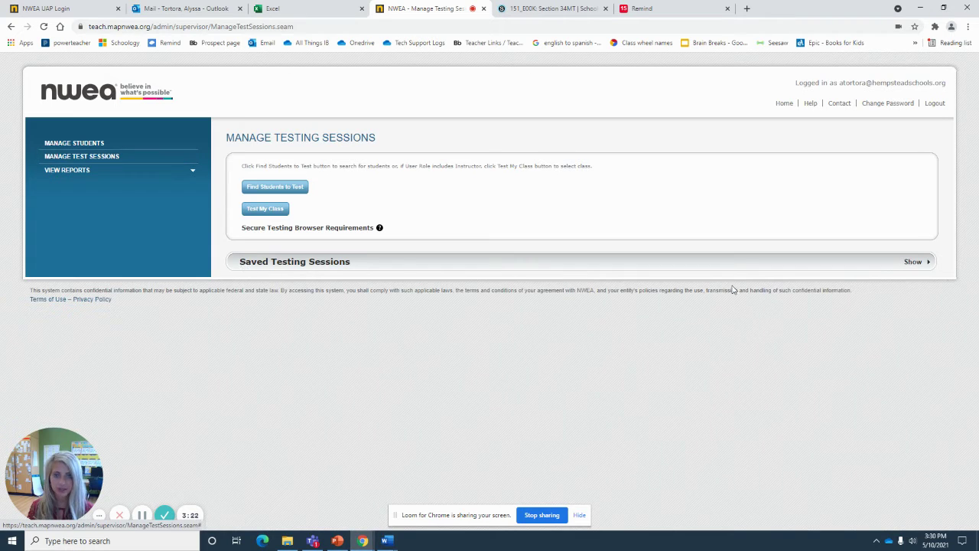
Step: Start a new class session, duty7235, and open its Test Students page of 25 students
{"action": "left_click", "coordinate": [912, 264]}
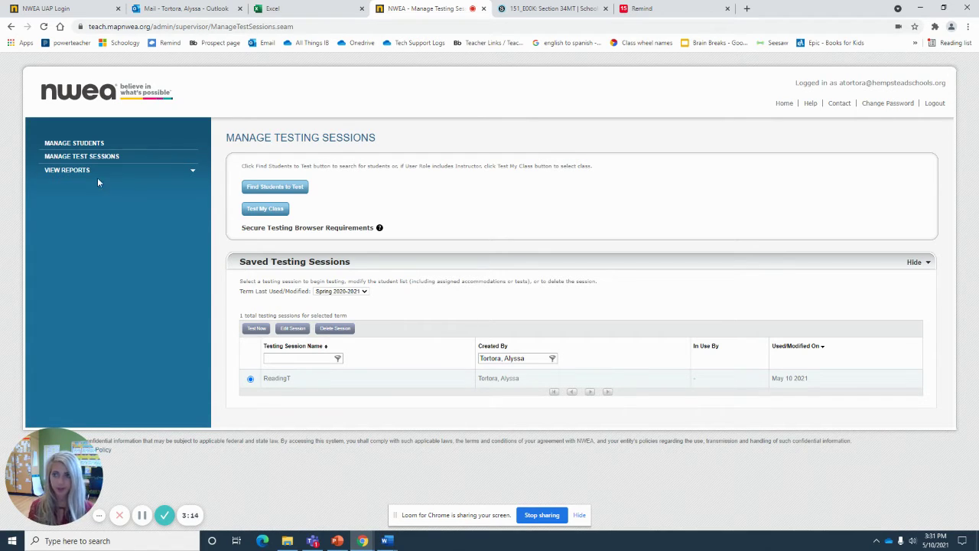
{"action": "left_click", "coordinate": [108, 157]}
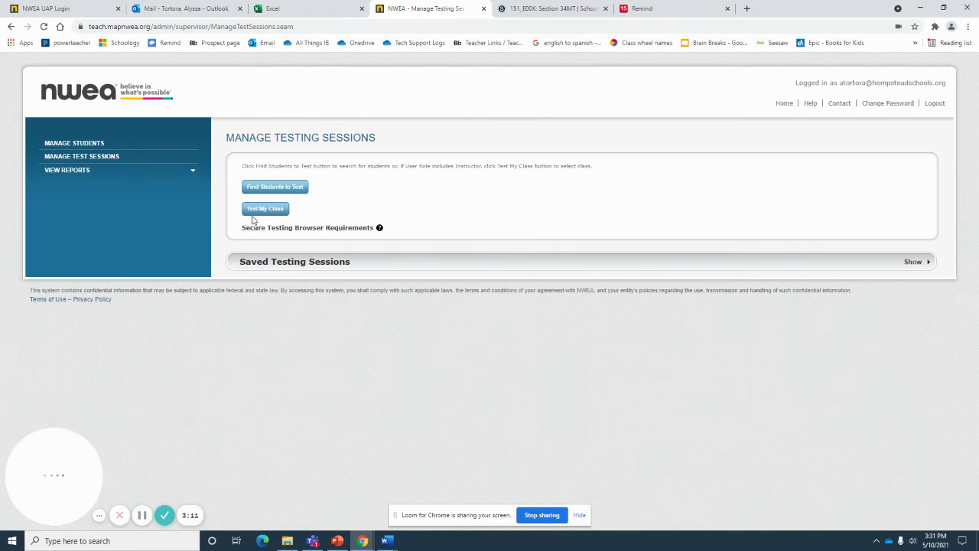
{"action": "left_click", "coordinate": [255, 214]}
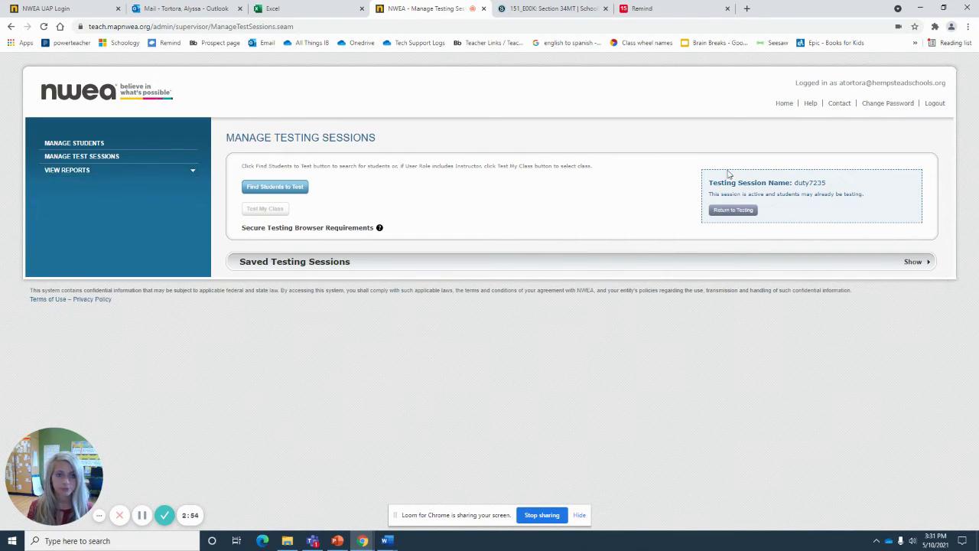
{"action": "left_click", "coordinate": [733, 211]}
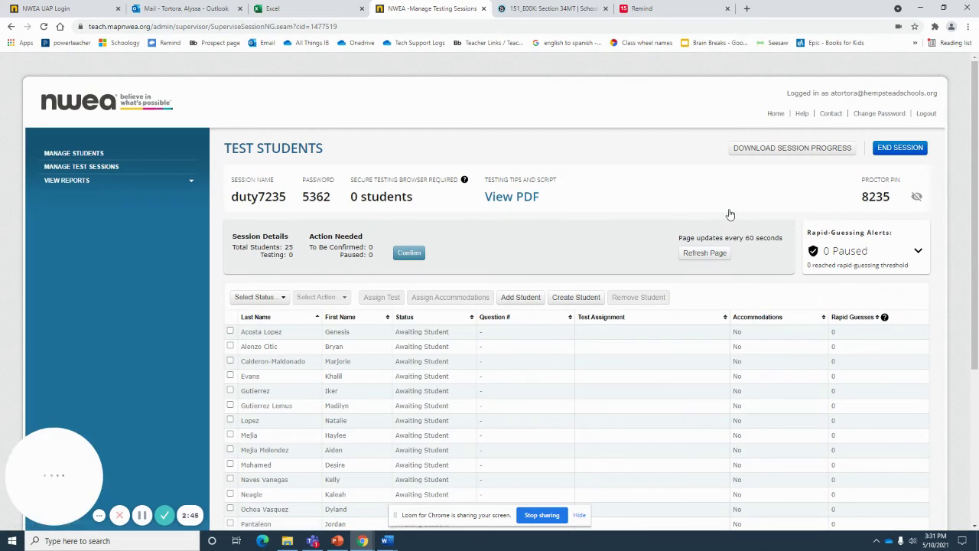
Step: Select all students in session duty7235 and assign them Growth: Math K-2 NY 2017
{"action": "scroll", "coordinate": [405, 235], "scroll_direction": "down", "scroll_amount": 1}
{"action": "scroll", "coordinate": [429, 240], "scroll_direction": "up", "scroll_amount": 1}
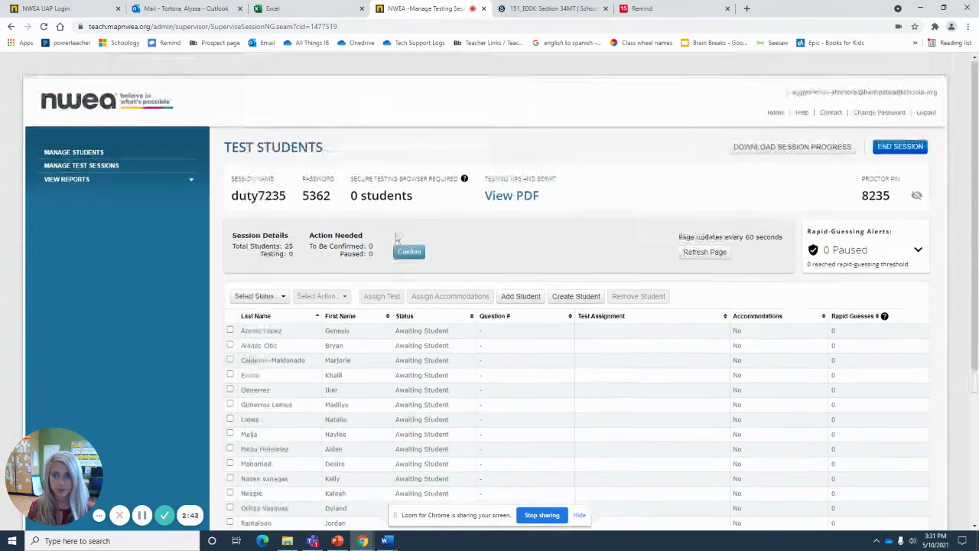
{"action": "left_click", "coordinate": [257, 299]}
{"action": "left_click", "coordinate": [258, 312]}
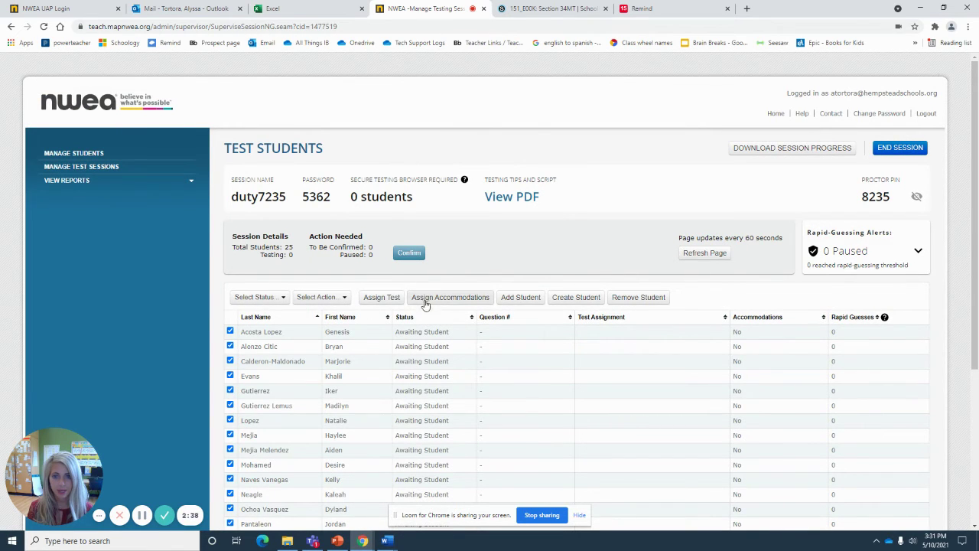
{"action": "left_click", "coordinate": [394, 301]}
{"action": "left_click", "coordinate": [404, 144]}
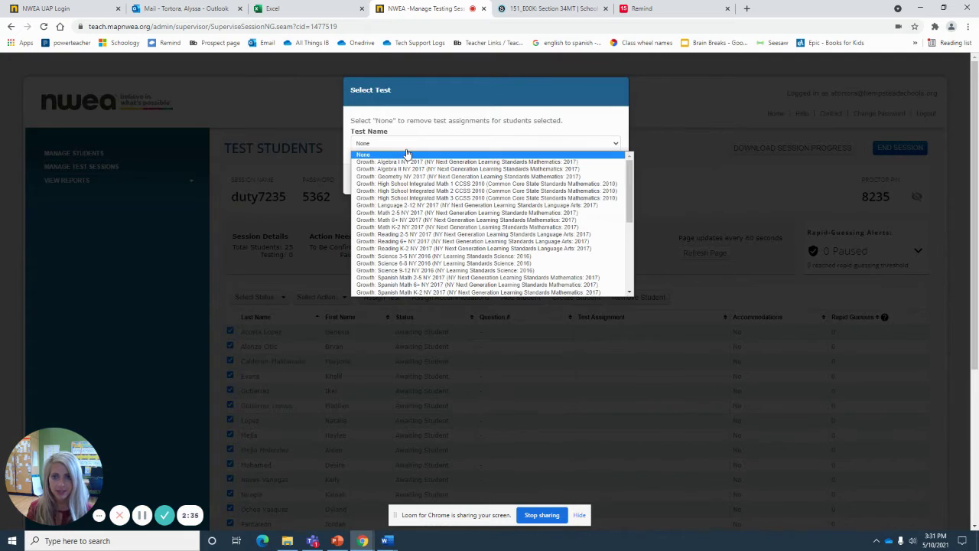
{"action": "left_click", "coordinate": [406, 227]}
{"action": "left_click", "coordinate": [368, 179]}
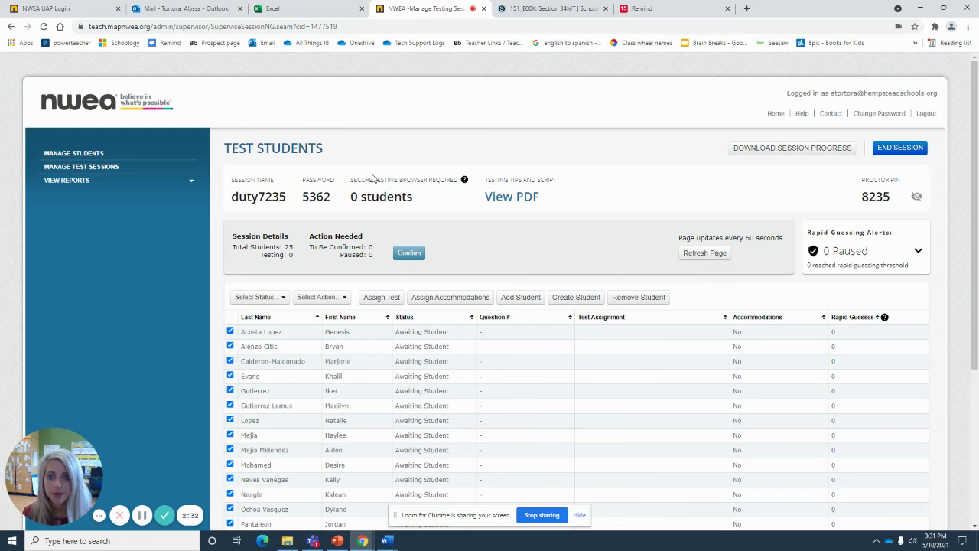
Step: End session duty7235, rename it MathT, and save and exit
{"action": "left_click", "coordinate": [899, 148]}
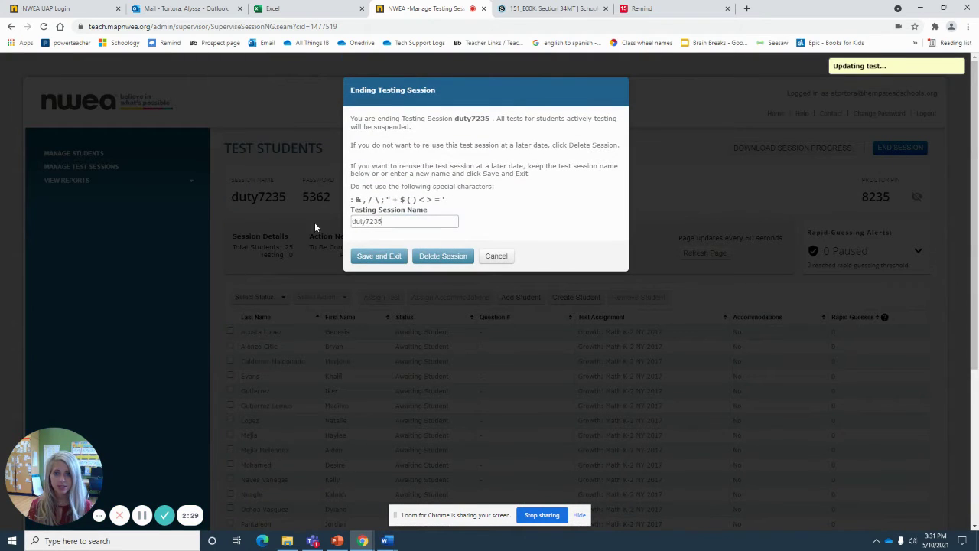
{"action": "double_click", "coordinate": [392, 220]}
{"action": "type", "text": "MathT"}
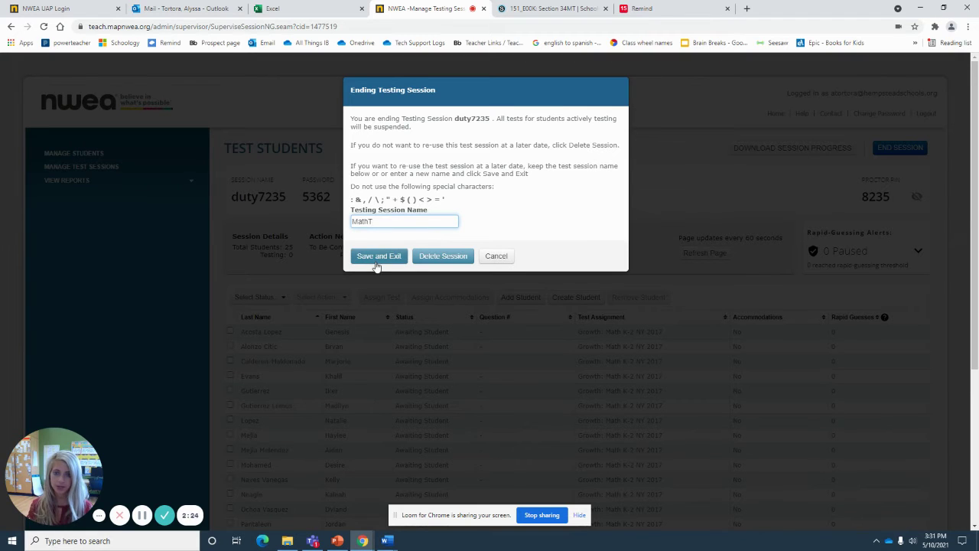
{"action": "left_click", "coordinate": [377, 258]}
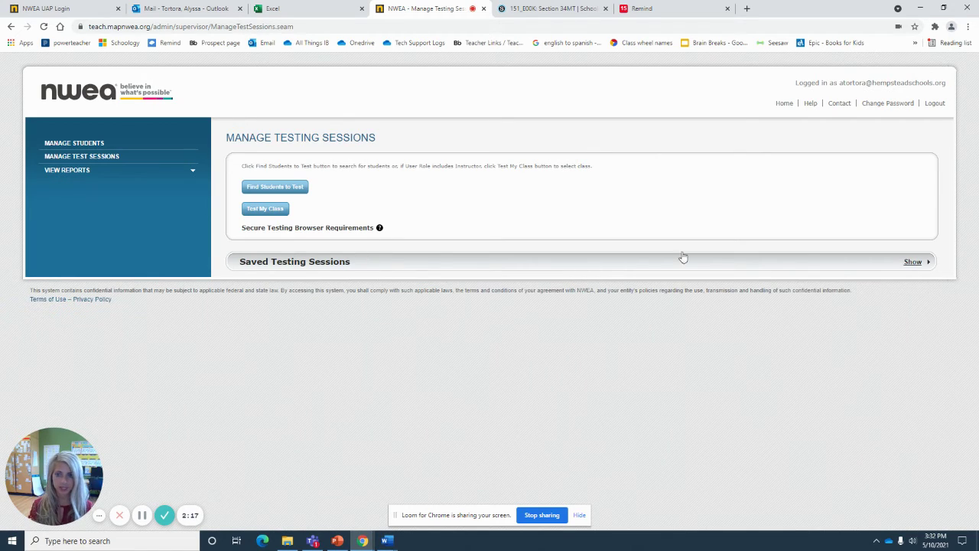
Step: Relaunch the saved ReadingT session from the Saved Testing Sessions list with Test Now
{"action": "left_click", "coordinate": [914, 266]}
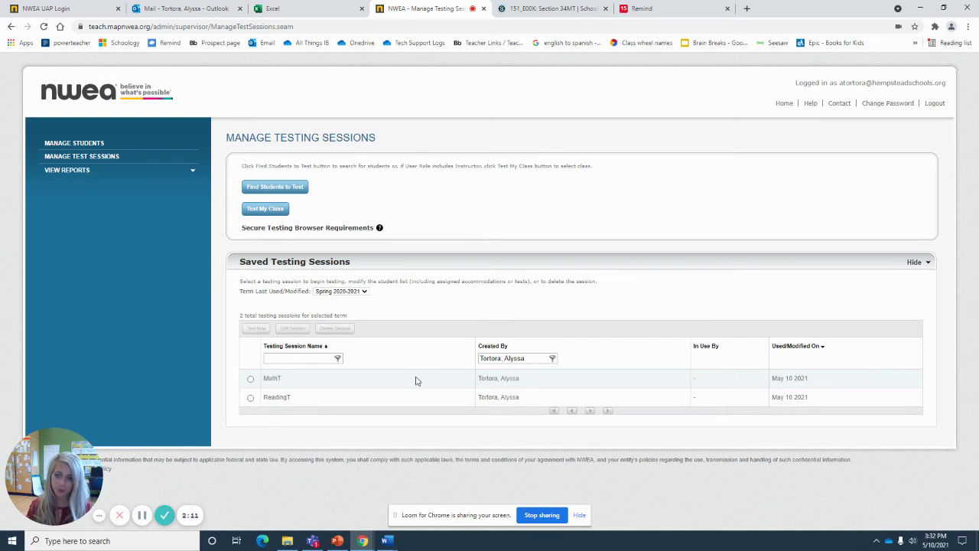
{"action": "left_click", "coordinate": [250, 399]}
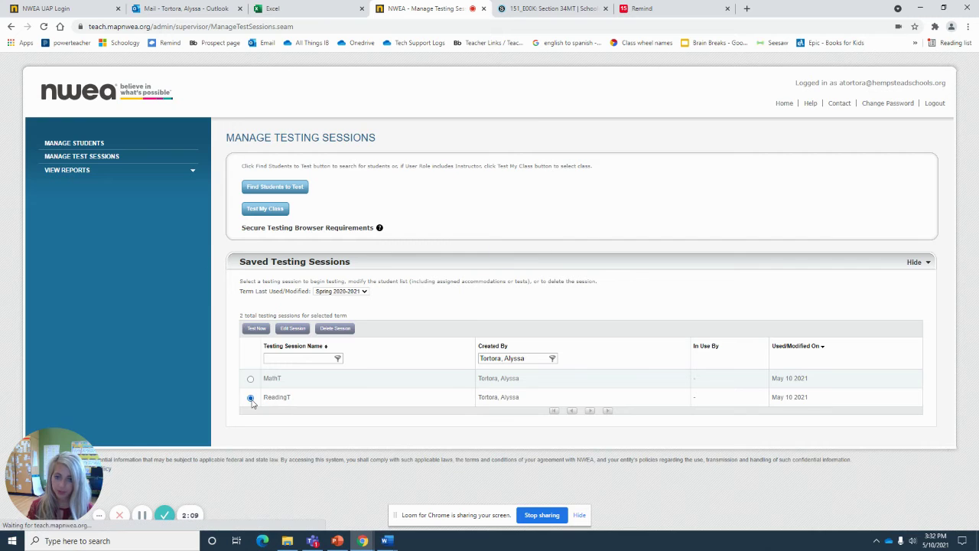
{"action": "left_click", "coordinate": [260, 331]}
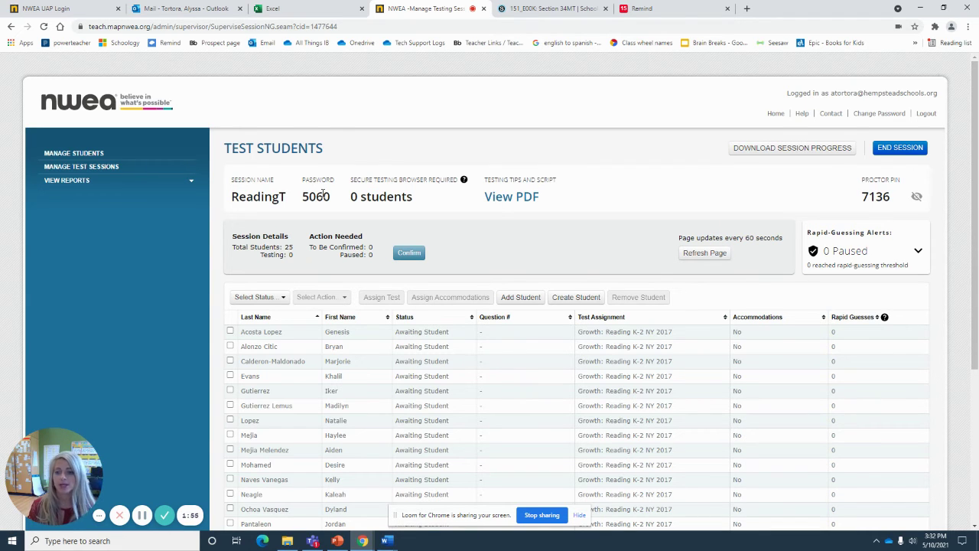
Step: End the ReadingT session again, keeping the name ReadingT, and save and exit
{"action": "scroll", "coordinate": [505, 294], "scroll_direction": "down", "scroll_amount": 3}
{"action": "scroll", "coordinate": [537, 303], "scroll_direction": "down", "scroll_amount": 1}
{"action": "scroll", "coordinate": [537, 303], "scroll_direction": "up", "scroll_amount": 1}
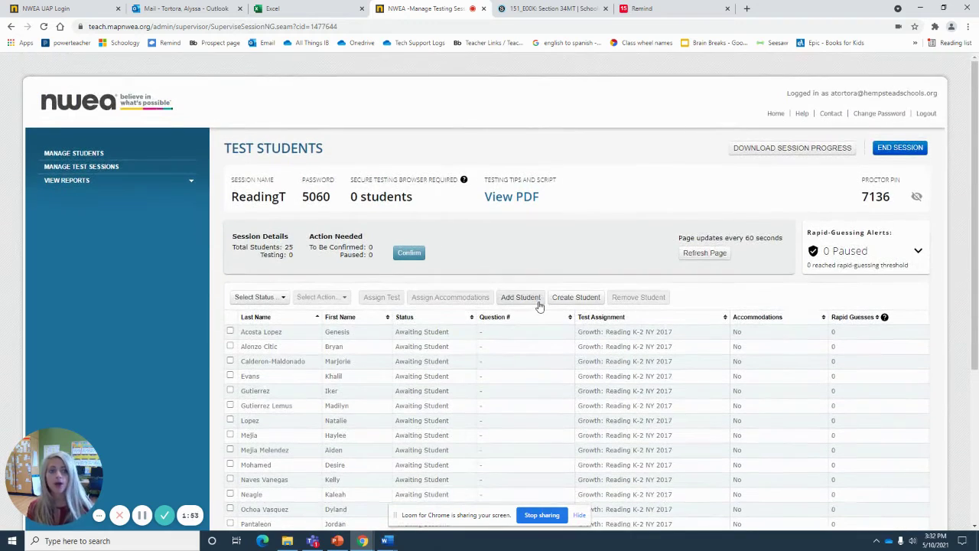
{"action": "scroll", "coordinate": [497, 294], "scroll_direction": "up", "scroll_amount": 3}
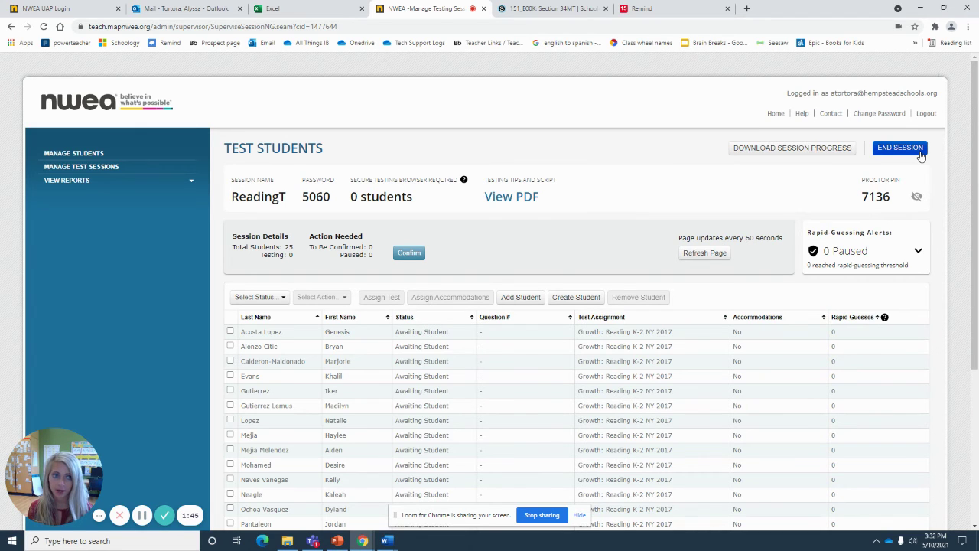
{"action": "left_click", "coordinate": [900, 147]}
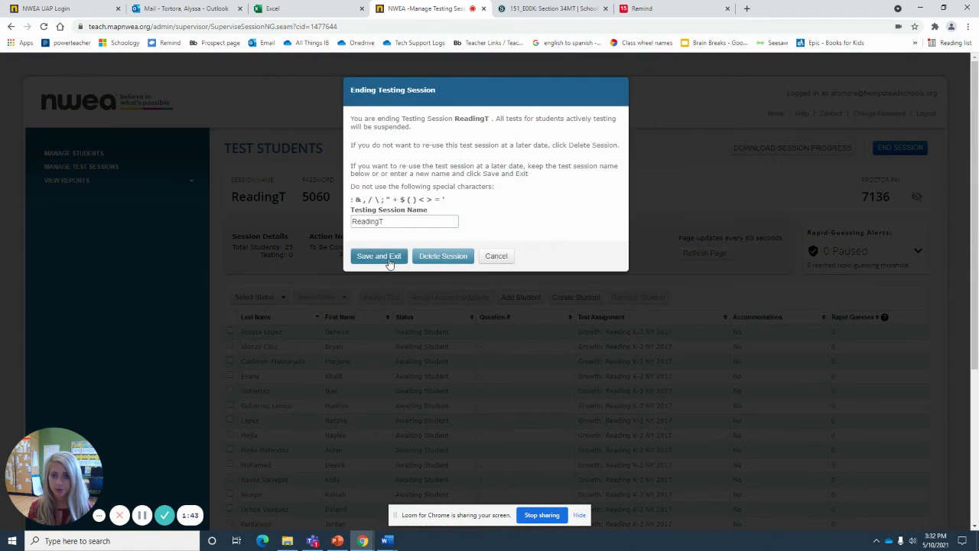
{"action": "left_click", "coordinate": [389, 261]}
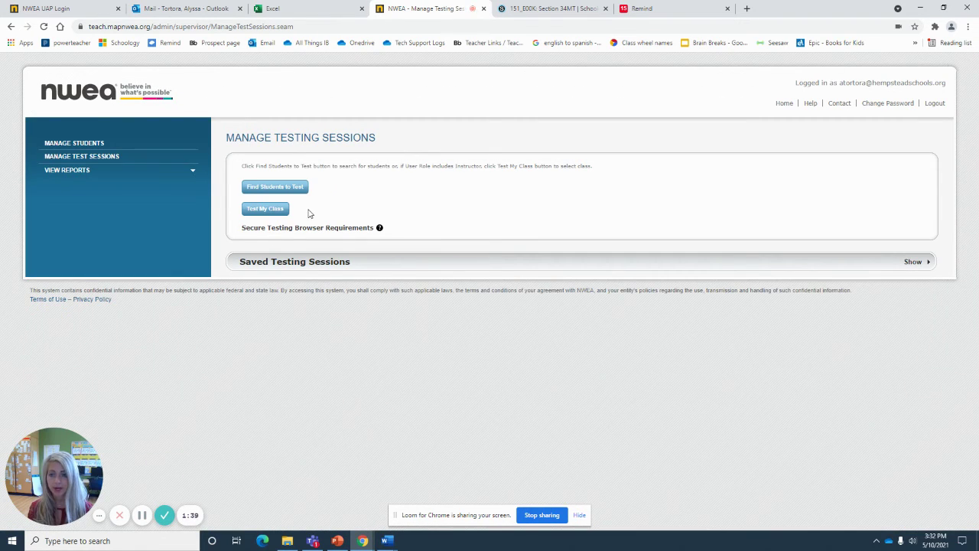
Step: Choose ReadingT among the saved sessions ReadingT and MathT and launch it again
{"action": "left_click", "coordinate": [913, 263]}
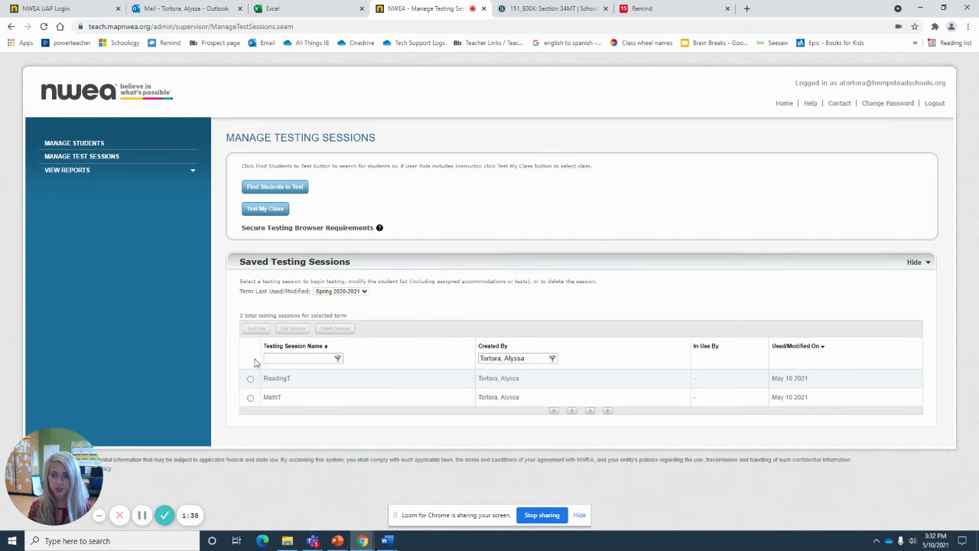
{"action": "left_click", "coordinate": [250, 379]}
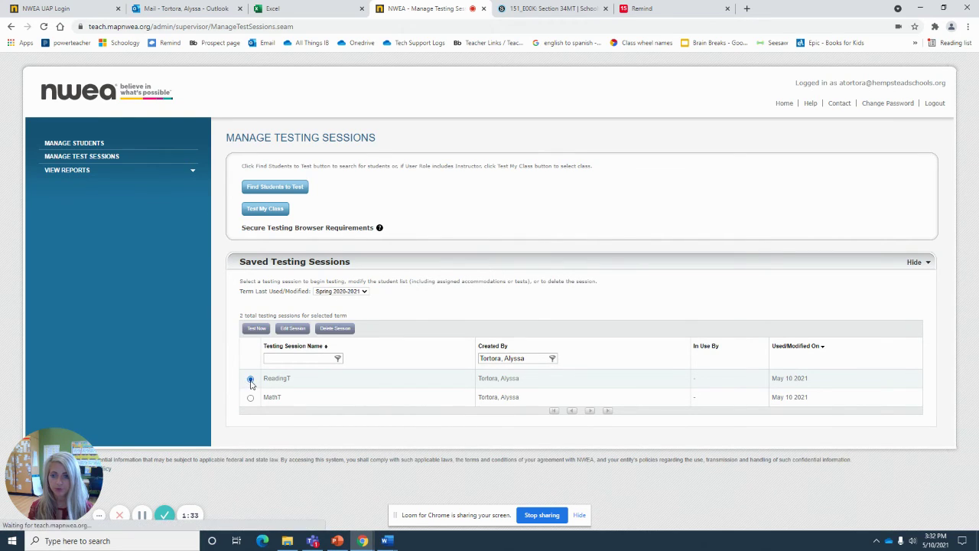
{"action": "left_click", "coordinate": [258, 329]}
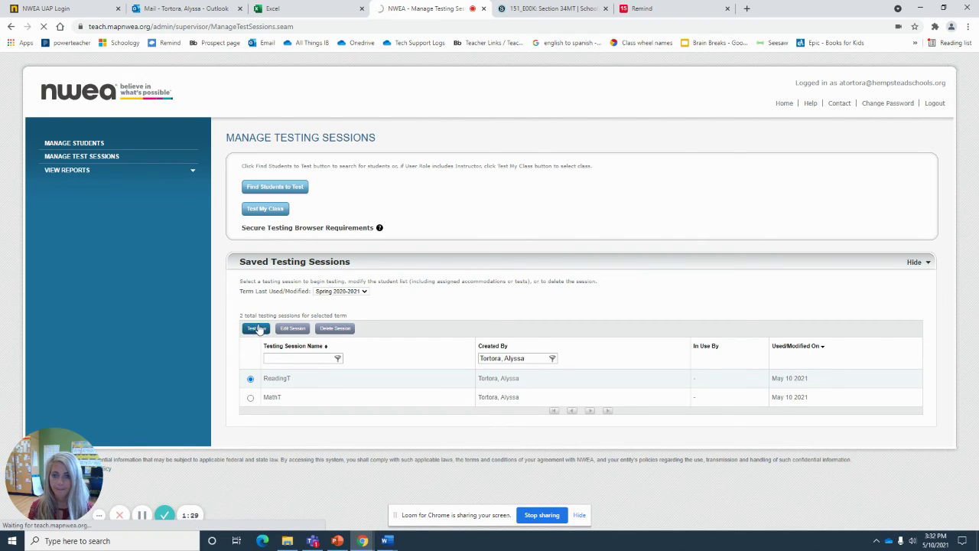